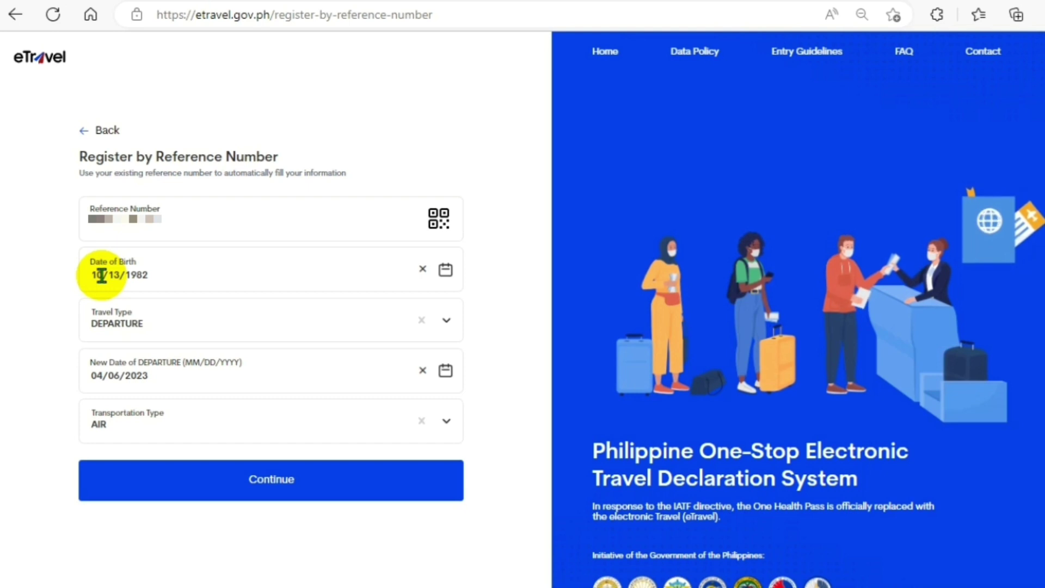
Step: Correct the traveller's date of birth in the reference number registration and continue to the personal profile
{"action": "left_click", "coordinate": [99, 268]}
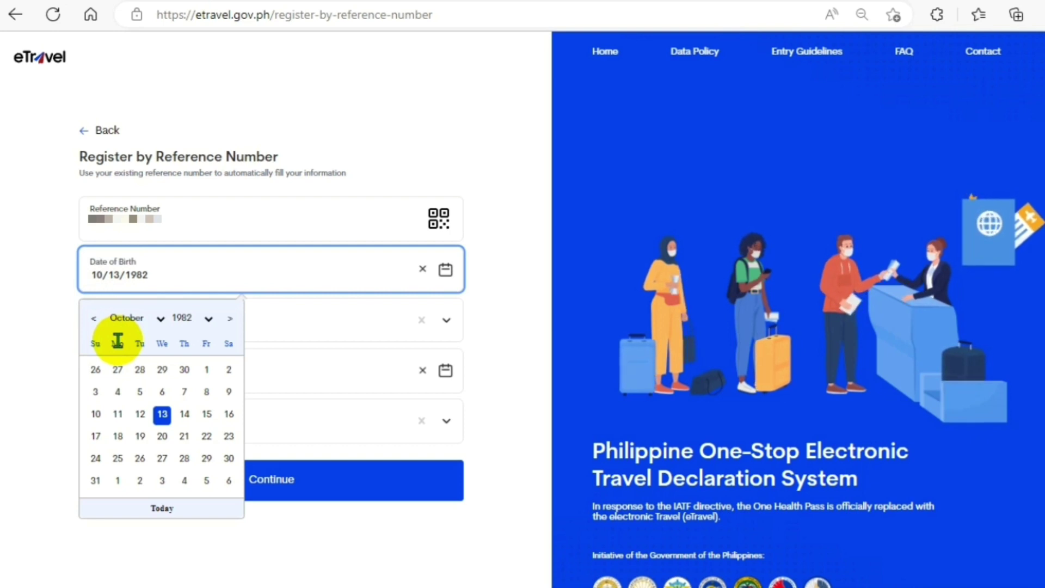
{"action": "key", "text": "BackSpace"}
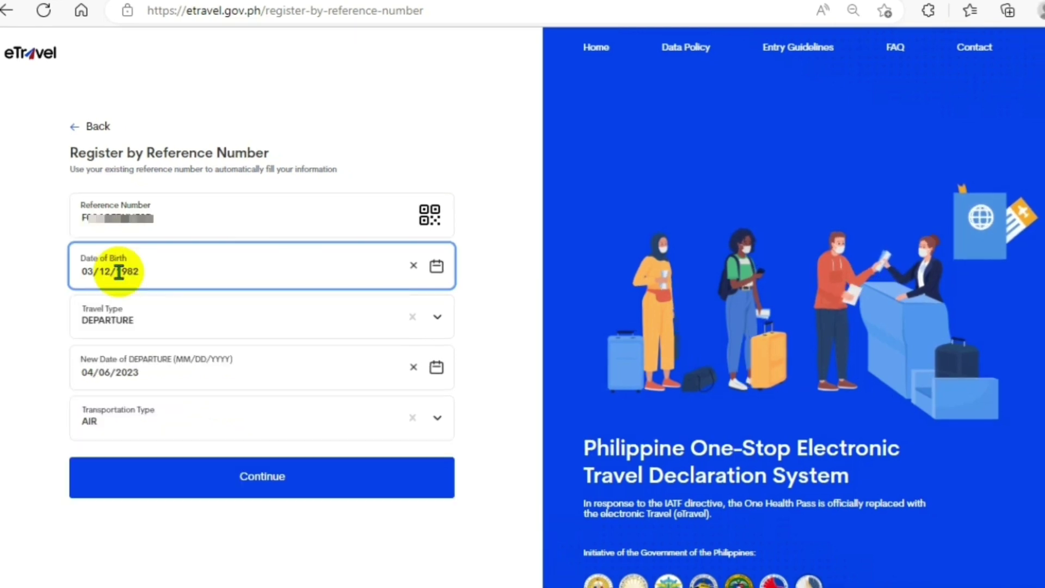
{"action": "left_click", "coordinate": [148, 271]}
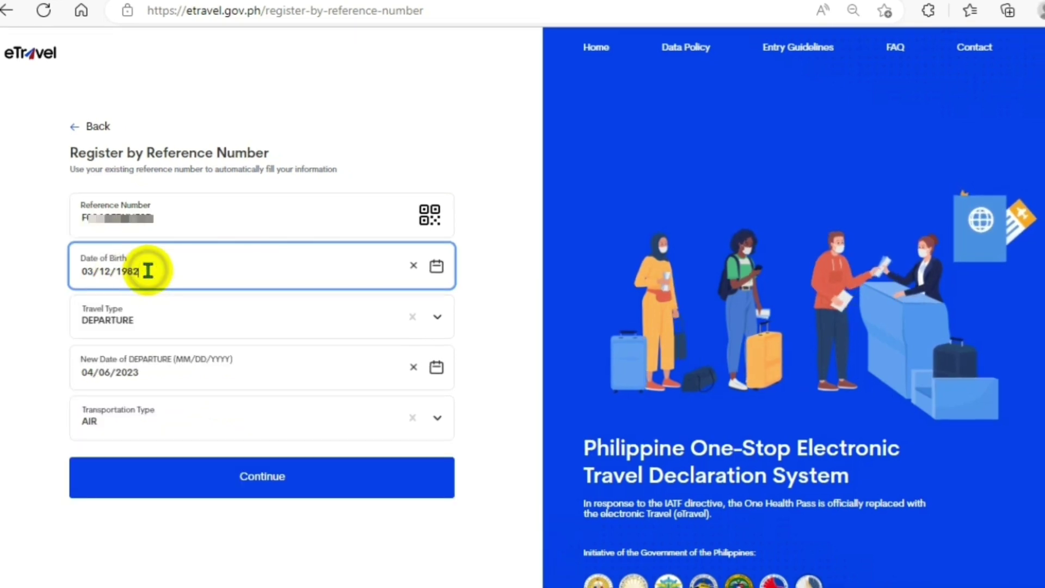
{"action": "key", "text": "BackSpace"}
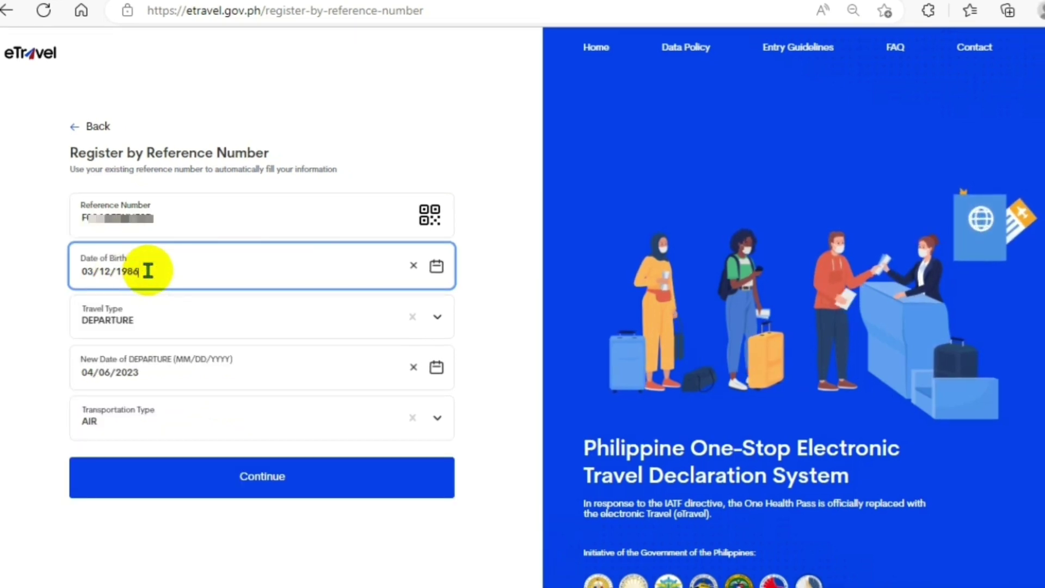
{"action": "type", "text": "6"}
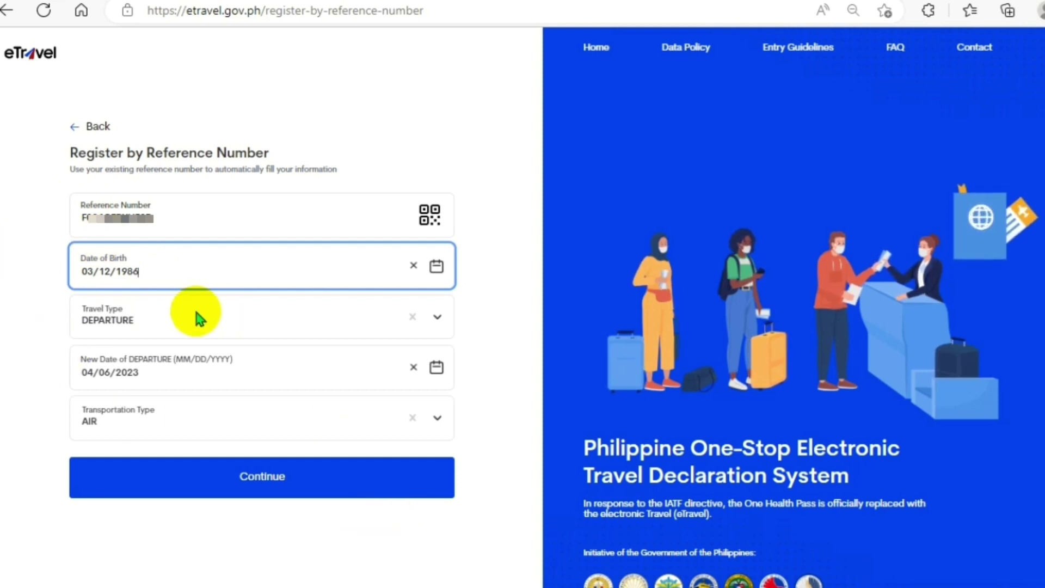
{"action": "left_click", "coordinate": [258, 487]}
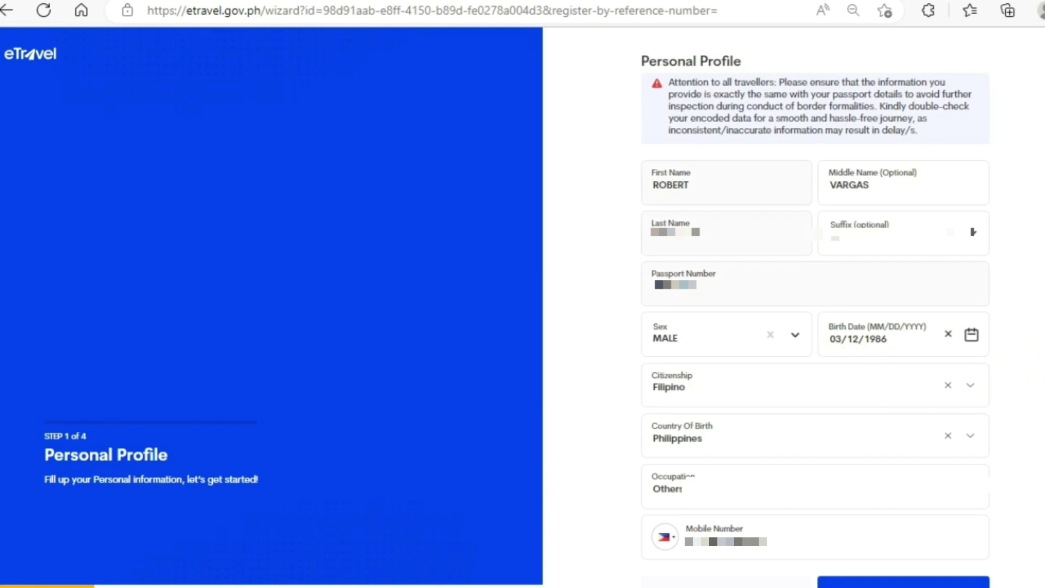
Step: Accept the prefilled personal profile and permanent residence address to proceed to the travel details
{"action": "scroll", "coordinate": [815, 304], "scroll_direction": "down", "scroll_amount": 1}
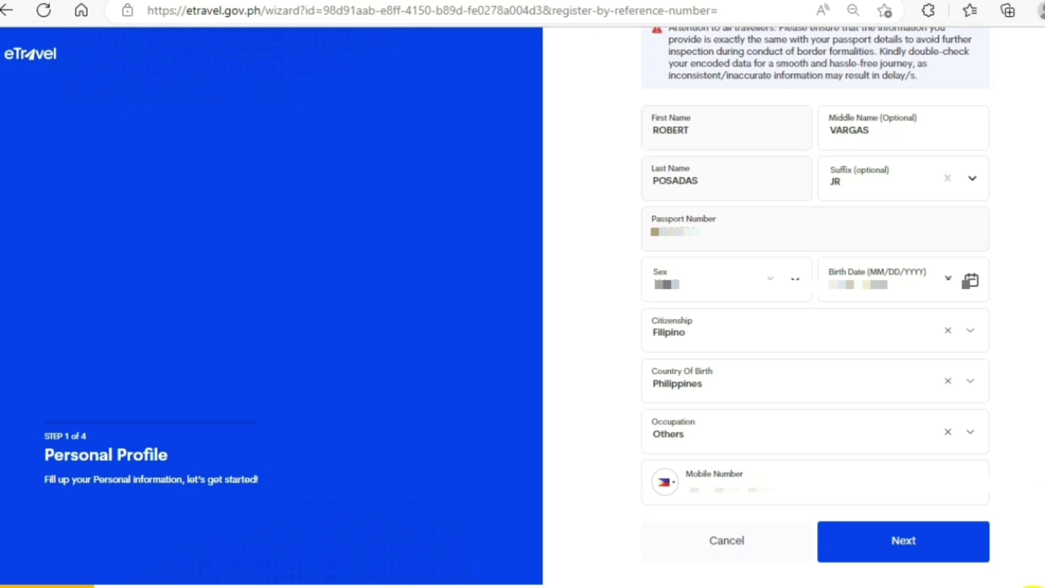
{"action": "left_click", "coordinate": [901, 544]}
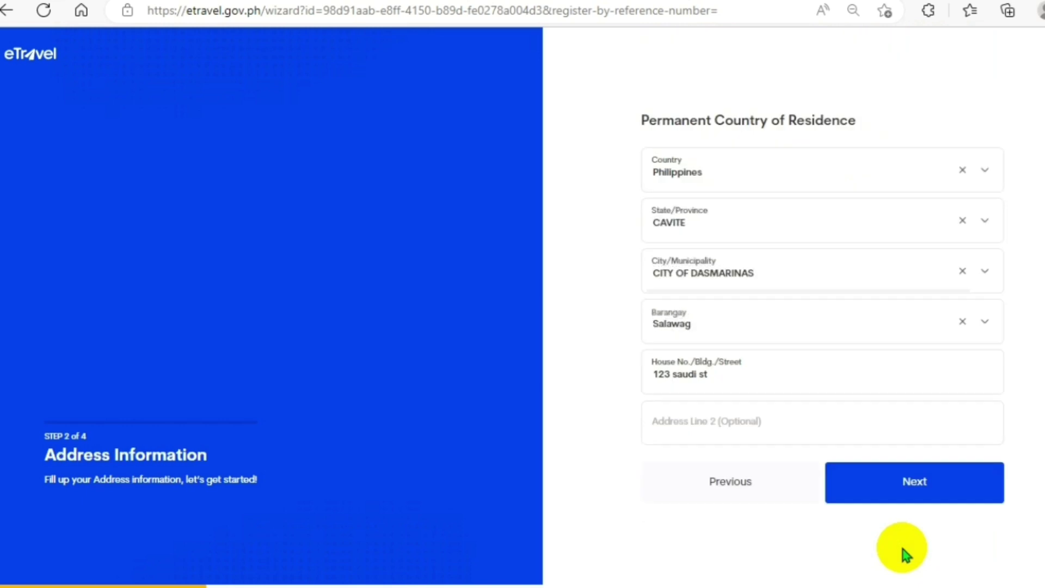
{"action": "left_click", "coordinate": [942, 499]}
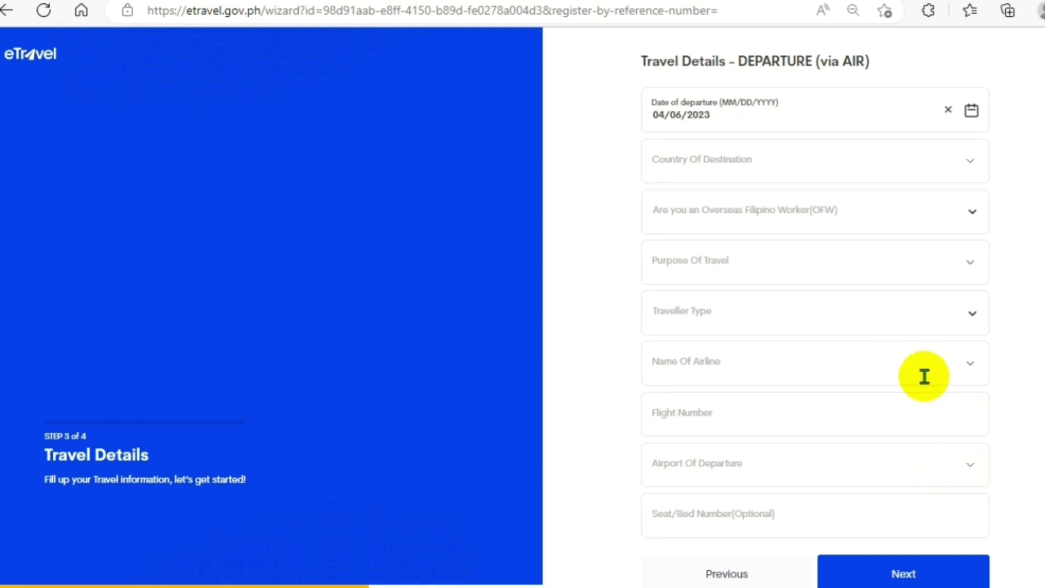
Step: Set the country of destination to Oman in the departure travel details
{"action": "left_click", "coordinate": [970, 166]}
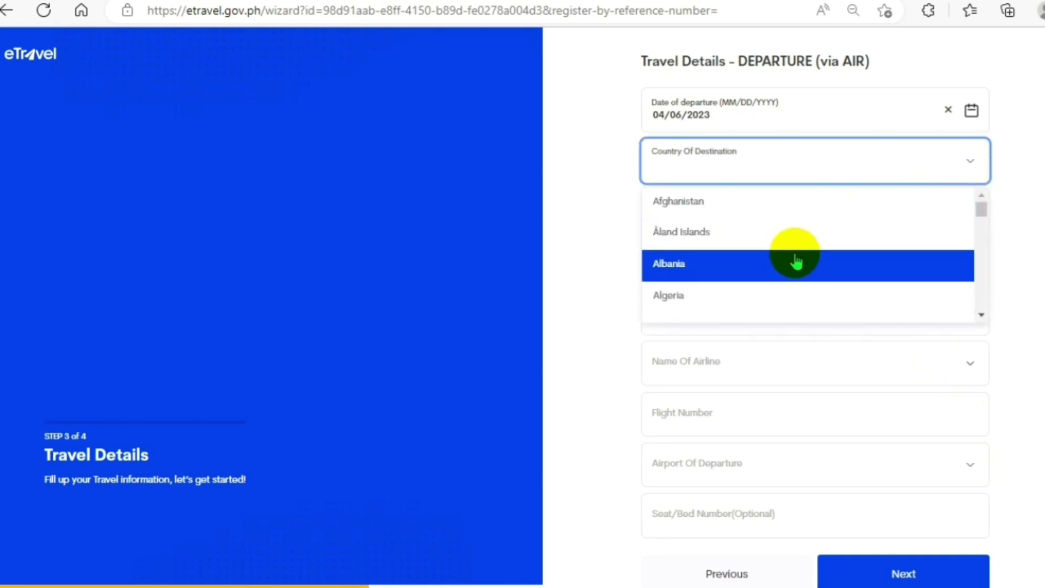
{"action": "type", "text": "OM"}
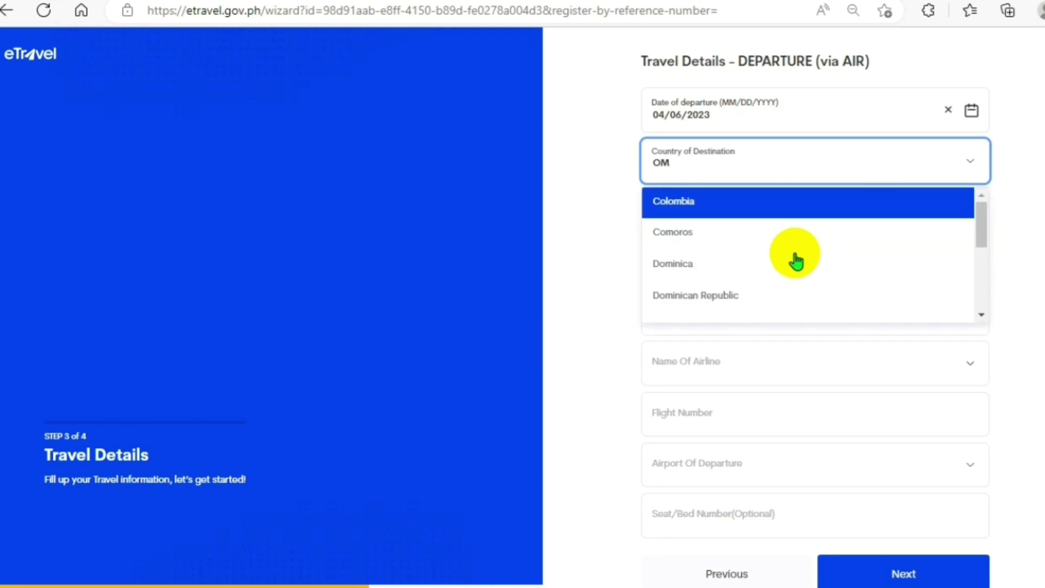
{"action": "type", "text": "AN"}
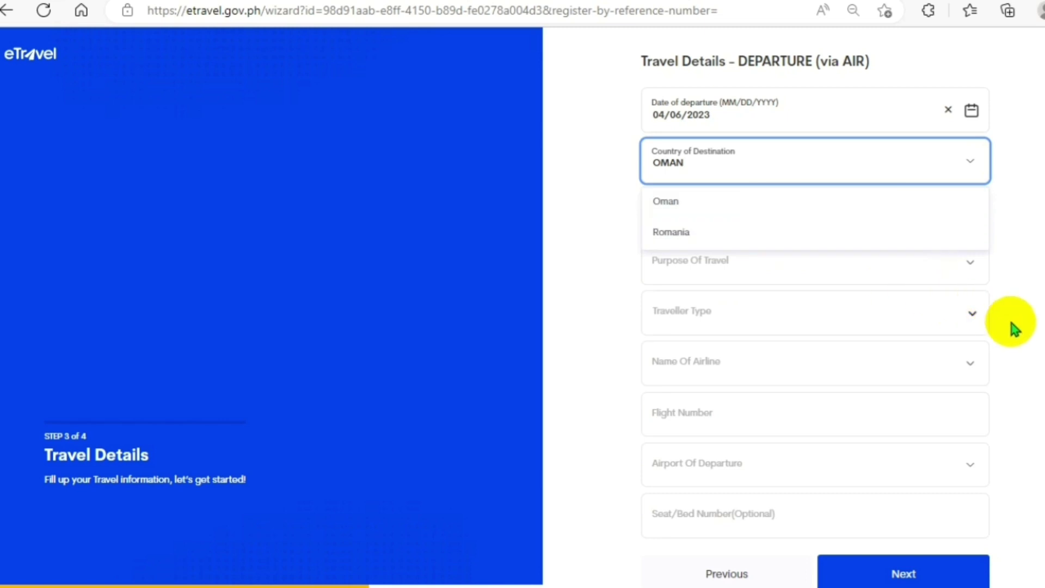
{"action": "left_click", "coordinate": [704, 166]}
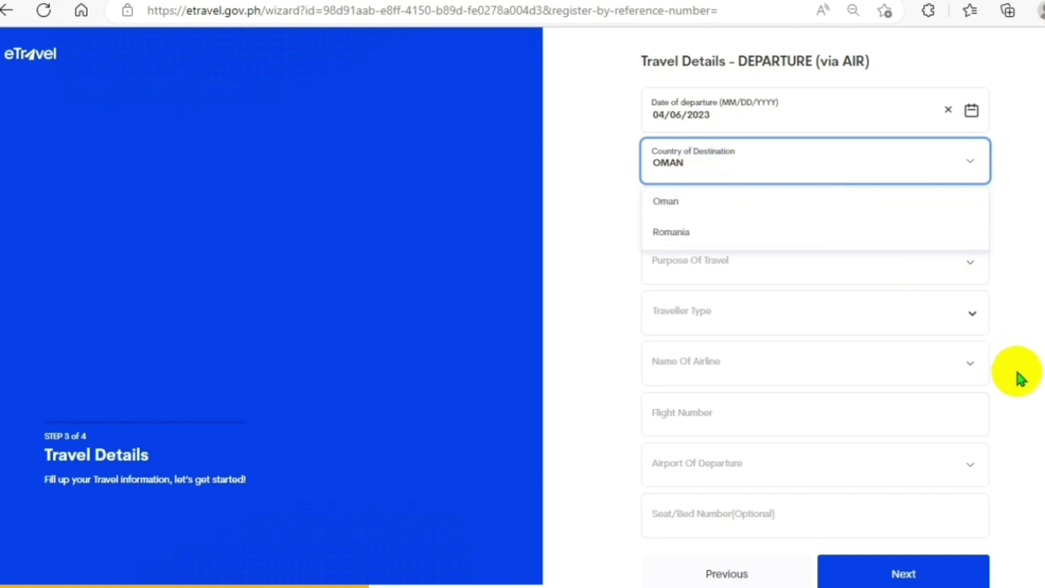
{"action": "left_click", "coordinate": [691, 203]}
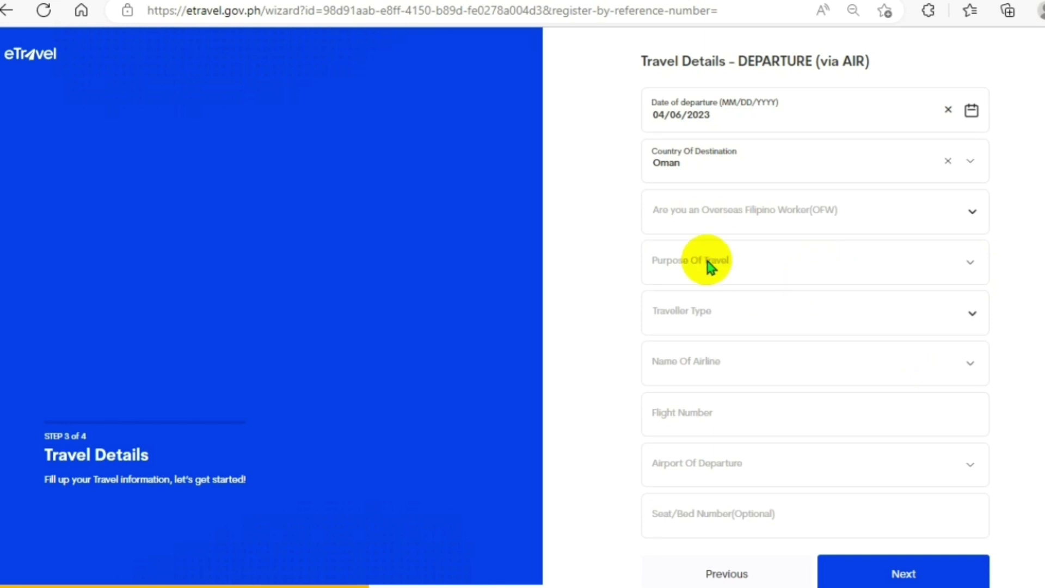
Step: Declare the traveller an Overseas Filipino Worker with YES and set the OFW classification to LANDBASE
{"action": "left_click", "coordinate": [970, 216]}
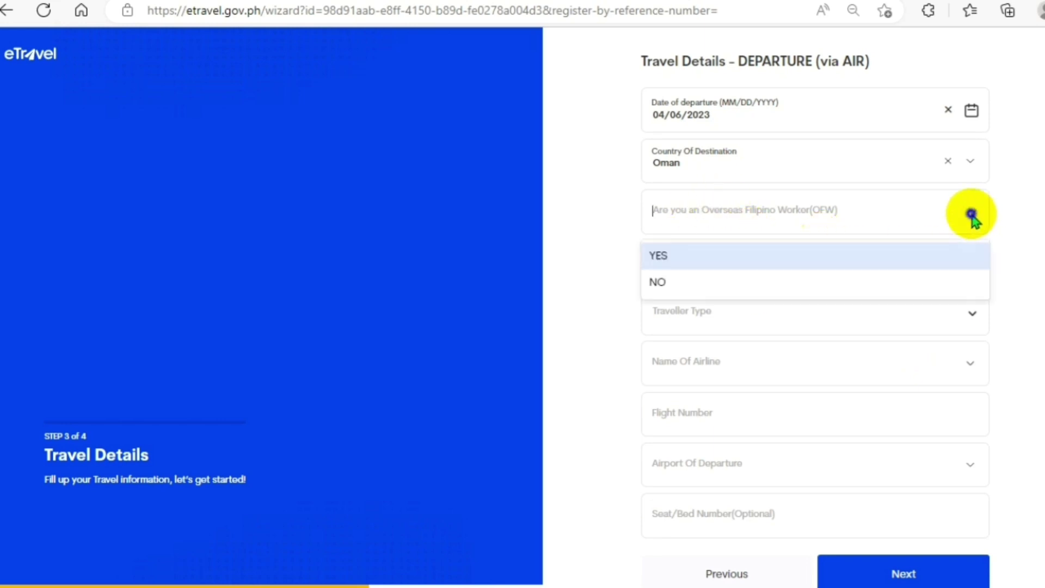
{"action": "left_click", "coordinate": [673, 256]}
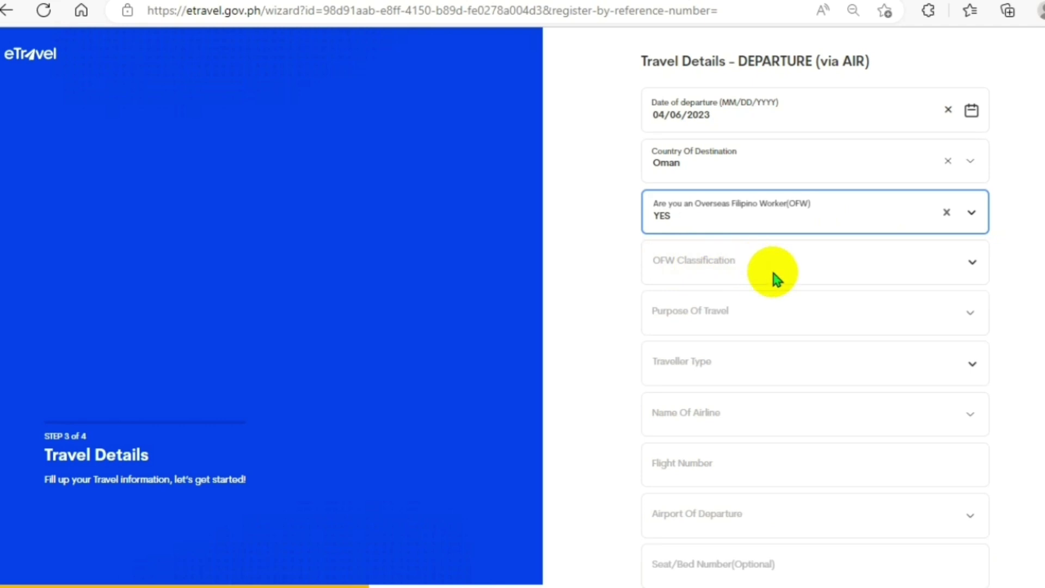
{"action": "left_click", "coordinate": [971, 260]}
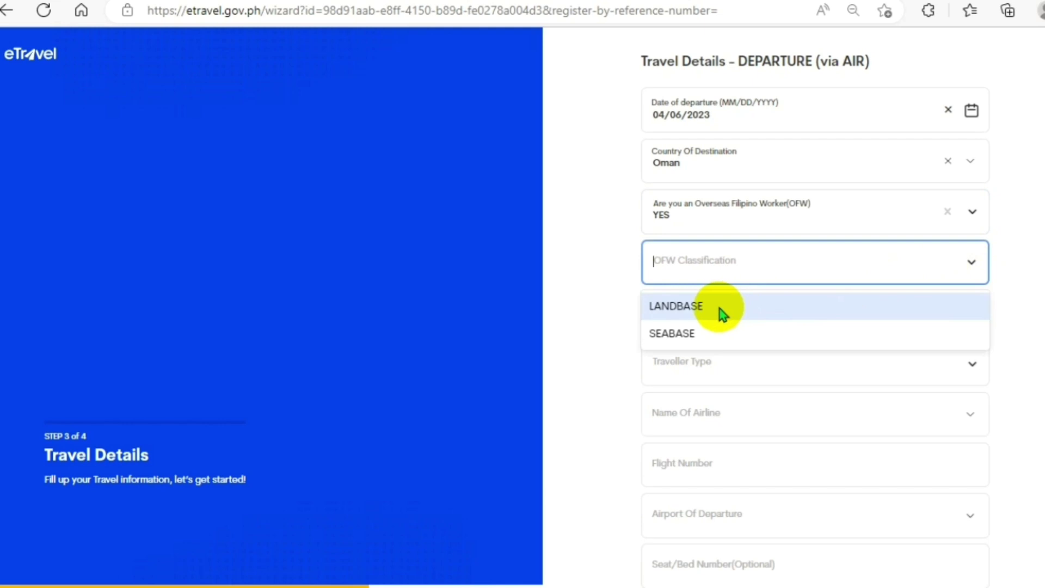
{"action": "left_click", "coordinate": [689, 306]}
Step: Set the purpose of travel to Others and the traveller type to AIRCRAFT PASSENGER
{"action": "scroll", "coordinate": [838, 320], "scroll_direction": "down", "scroll_amount": 1}
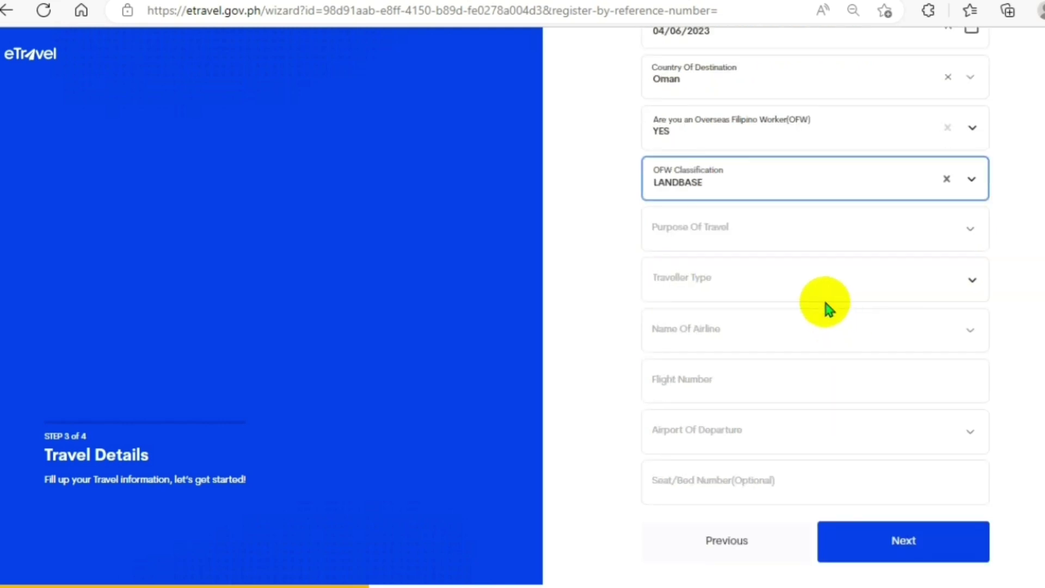
{"action": "left_click", "coordinate": [970, 233]}
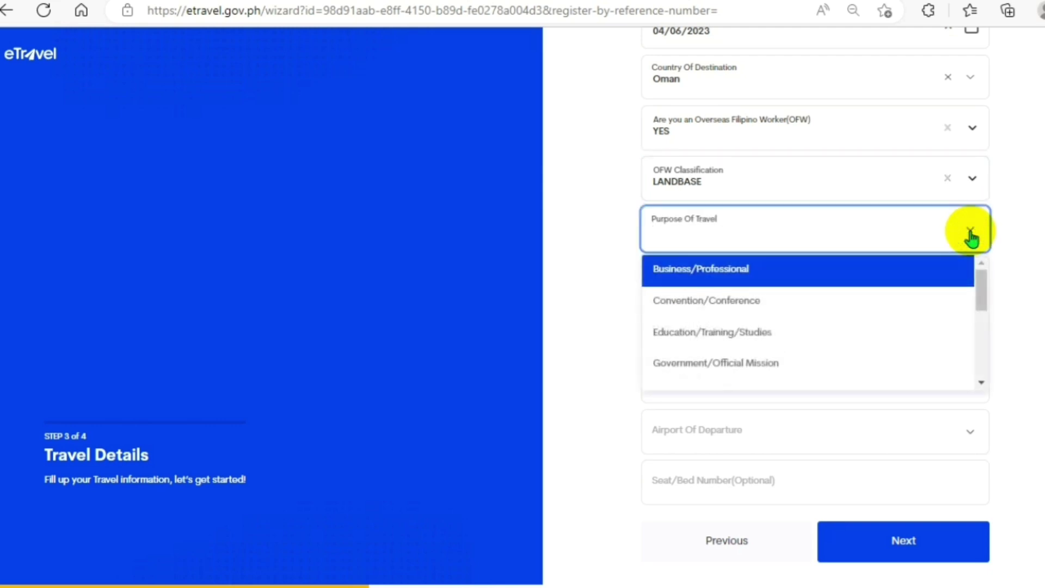
{"action": "scroll", "coordinate": [802, 327], "scroll_direction": "down", "scroll_amount": 2}
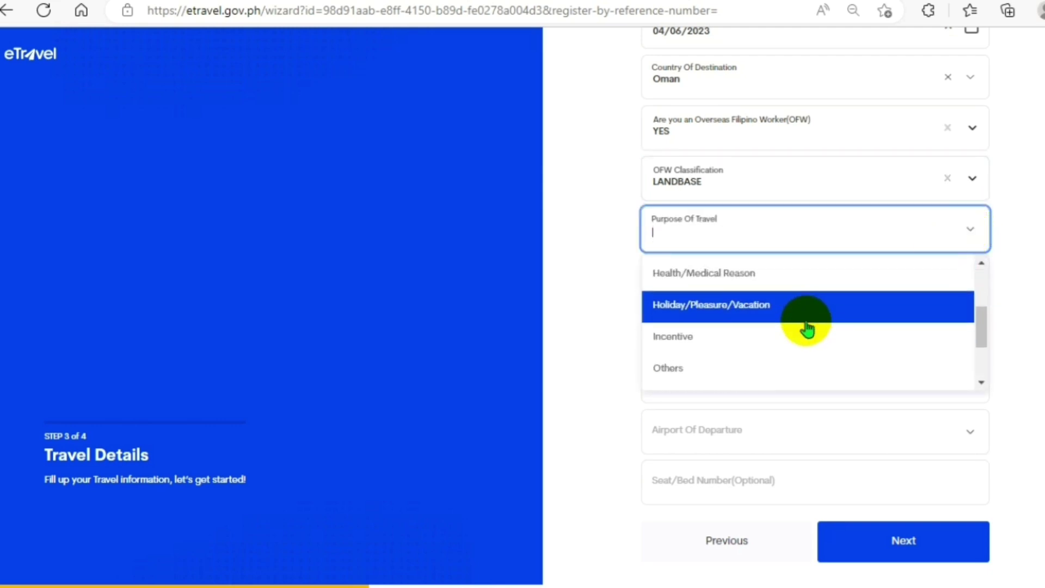
{"action": "left_click", "coordinate": [730, 366]}
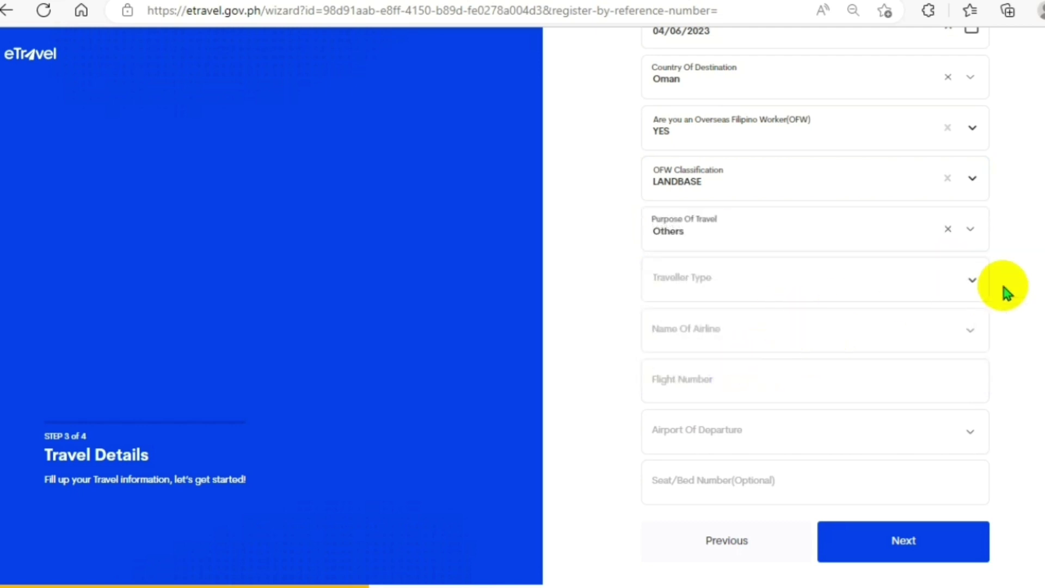
{"action": "left_click", "coordinate": [973, 283]}
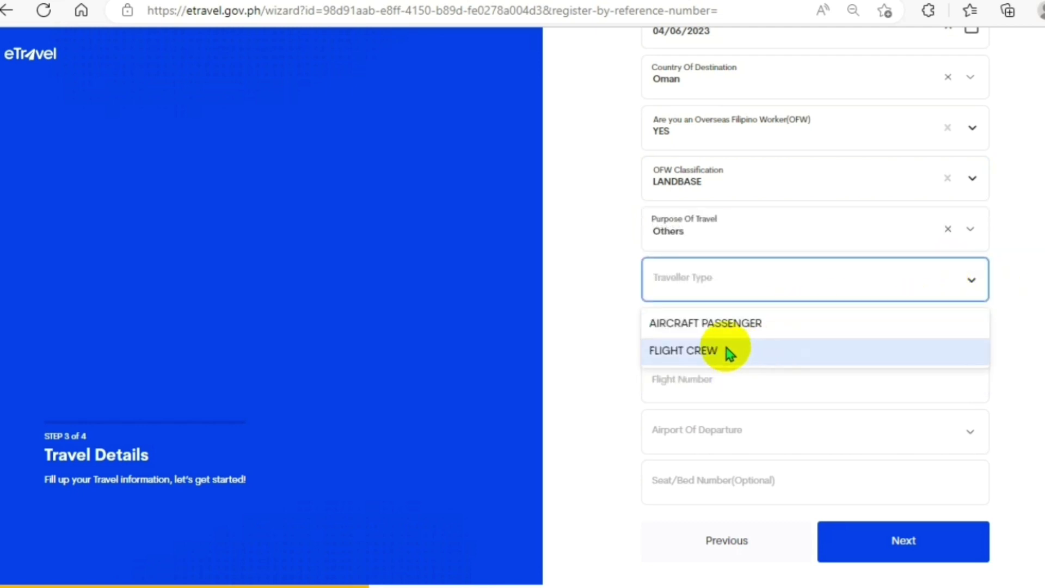
{"action": "left_click", "coordinate": [702, 326]}
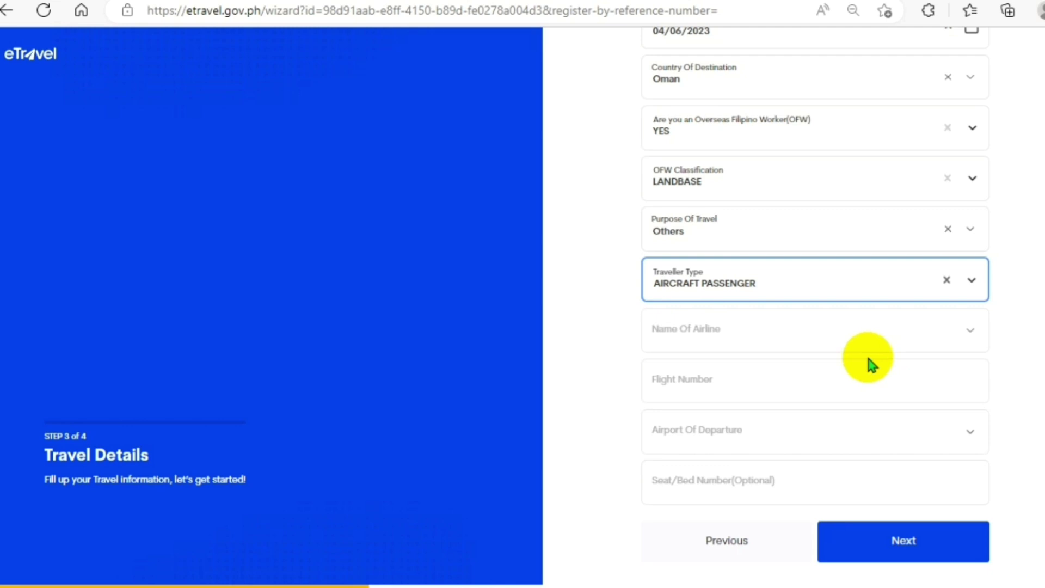
Step: Choose Kuwait Air as the name of the airline
{"action": "left_click", "coordinate": [969, 333]}
{"action": "scroll", "coordinate": [765, 434], "scroll_direction": "down", "scroll_amount": 1}
{"action": "scroll", "coordinate": [767, 427], "scroll_direction": "down", "scroll_amount": 4}
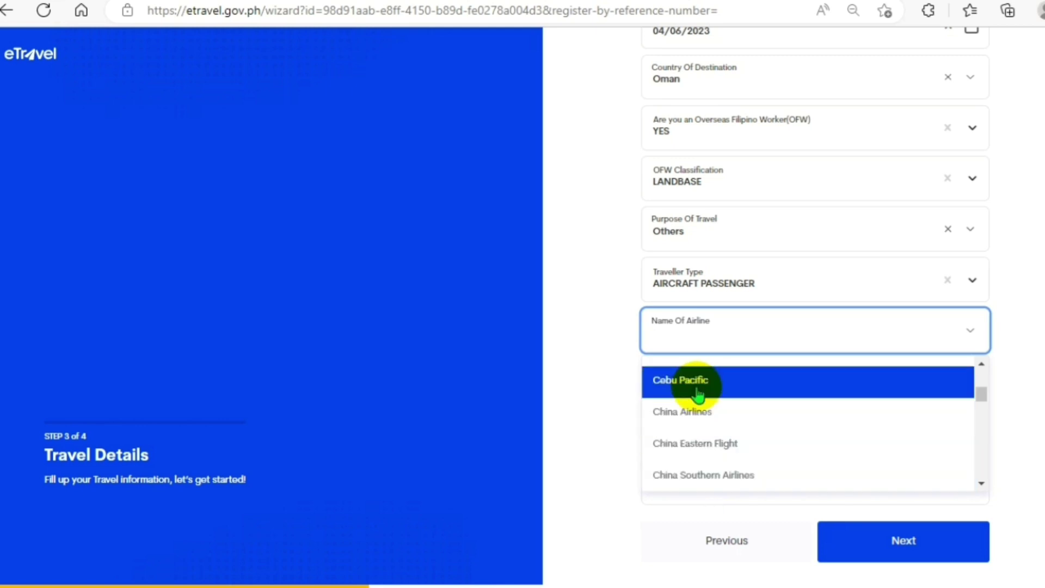
{"action": "scroll", "coordinate": [702, 402], "scroll_direction": "down", "scroll_amount": 2}
{"action": "scroll", "coordinate": [761, 457], "scroll_direction": "down", "scroll_amount": 3}
{"action": "scroll", "coordinate": [761, 454], "scroll_direction": "down", "scroll_amount": 3}
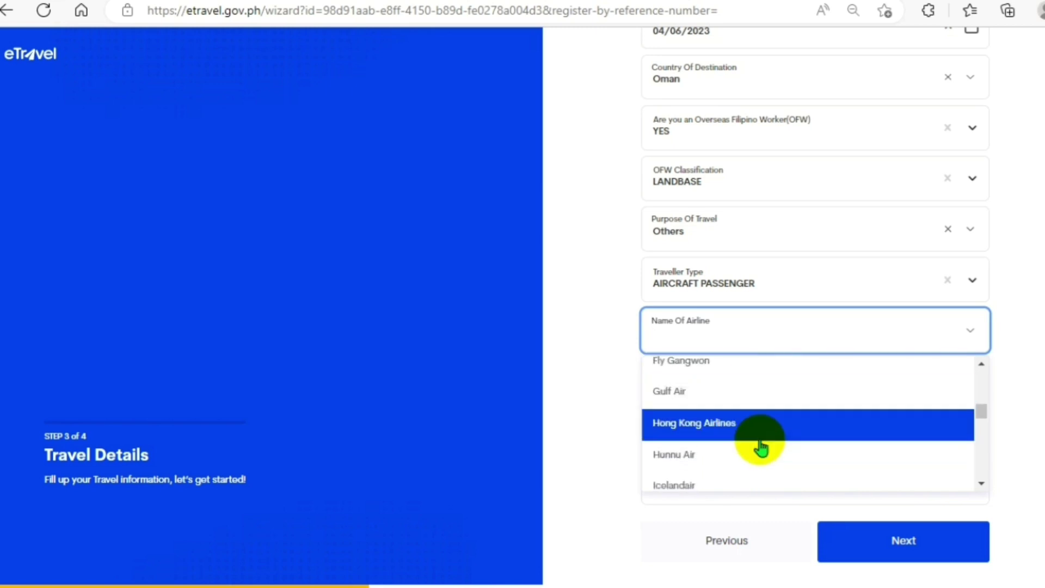
{"action": "scroll", "coordinate": [761, 446], "scroll_direction": "down", "scroll_amount": 5}
{"action": "scroll", "coordinate": [761, 442], "scroll_direction": "down", "scroll_amount": 6}
{"action": "scroll", "coordinate": [762, 439], "scroll_direction": "up", "scroll_amount": 2}
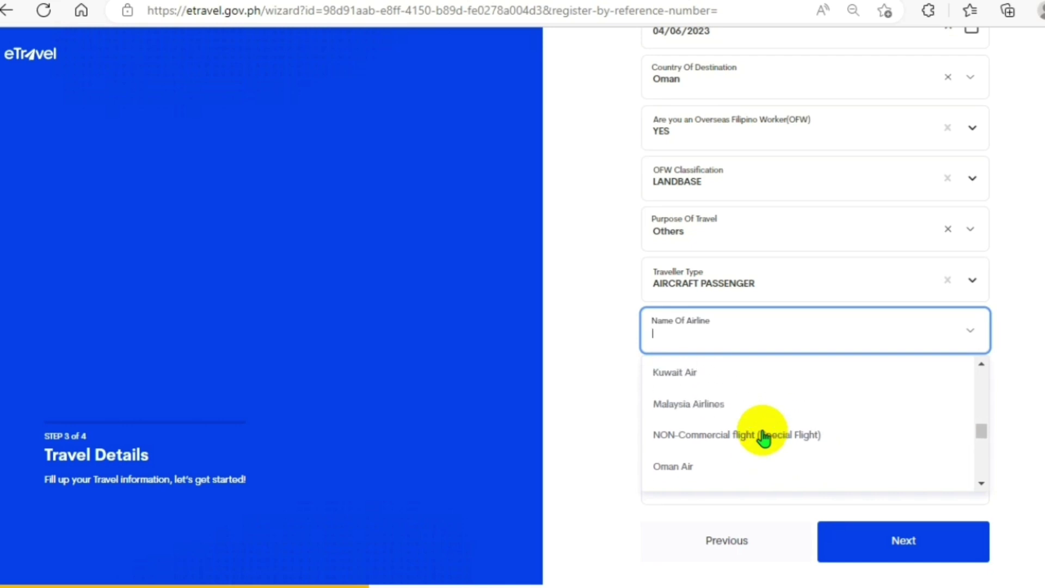
{"action": "left_click", "coordinate": [700, 372]}
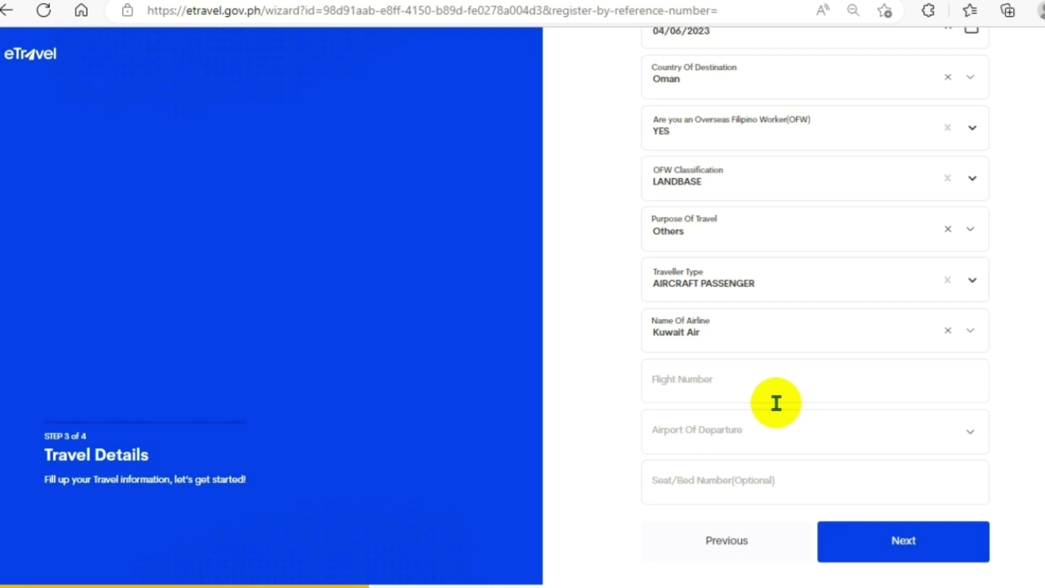
Step: Enter FY2324 as the flight number for the departure
{"action": "left_click", "coordinate": [694, 392]}
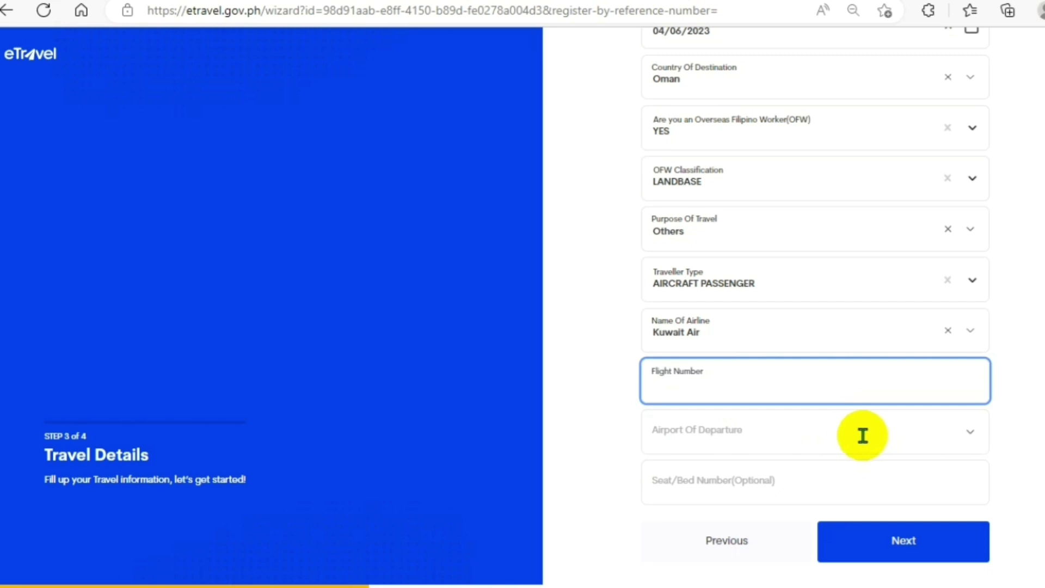
{"action": "type", "text": "K"}
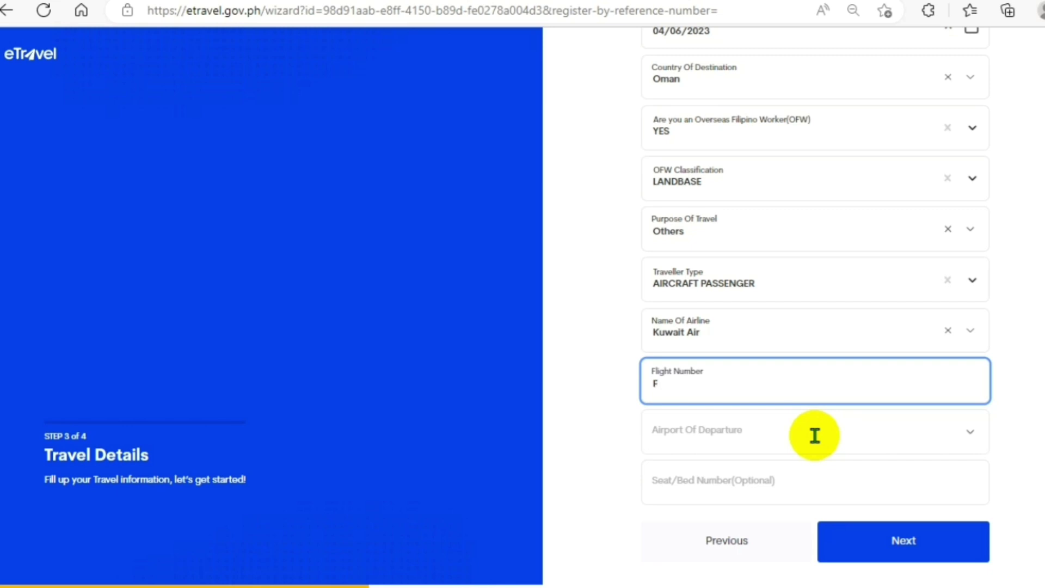
{"action": "type", "text": "Y2324"}
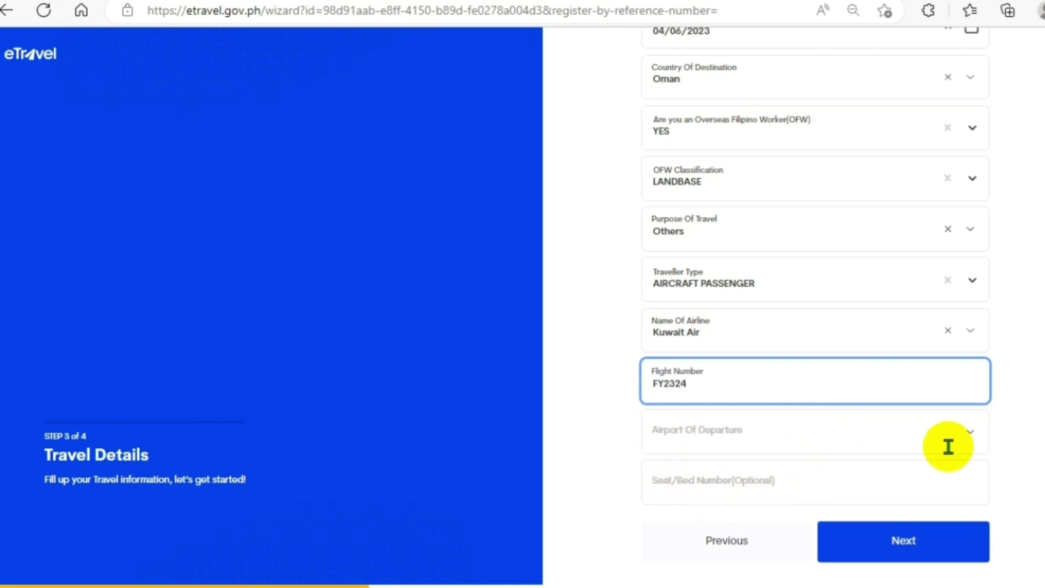
Step: Set the airport of departure to Ninoy Aquino International Airport T3 - (MNL) and proceed to the registration summary
{"action": "left_click", "coordinate": [971, 438]}
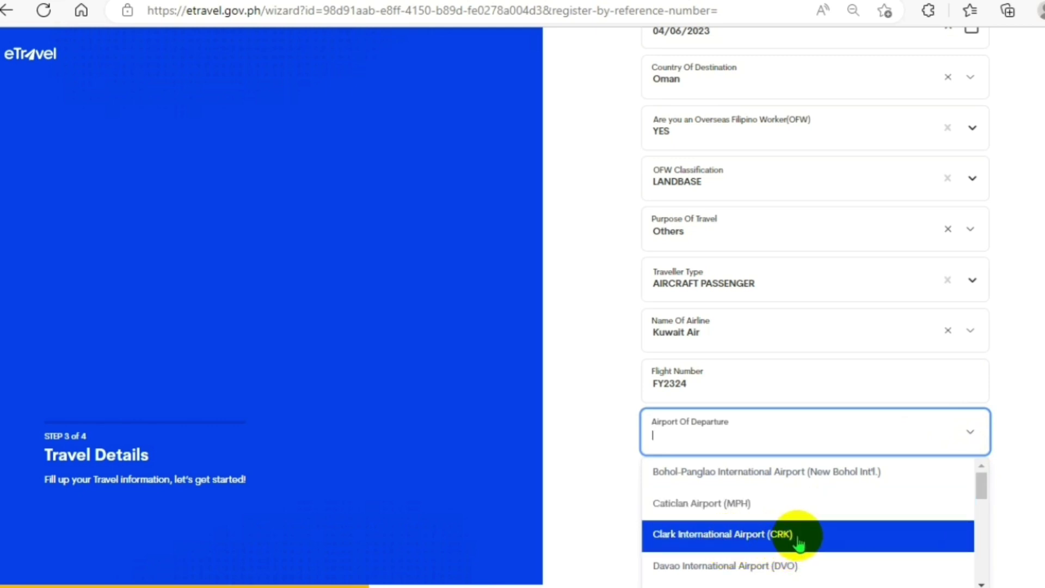
{"action": "scroll", "coordinate": [797, 542], "scroll_direction": "down", "scroll_amount": 1}
{"action": "scroll", "coordinate": [782, 557], "scroll_direction": "down", "scroll_amount": 3}
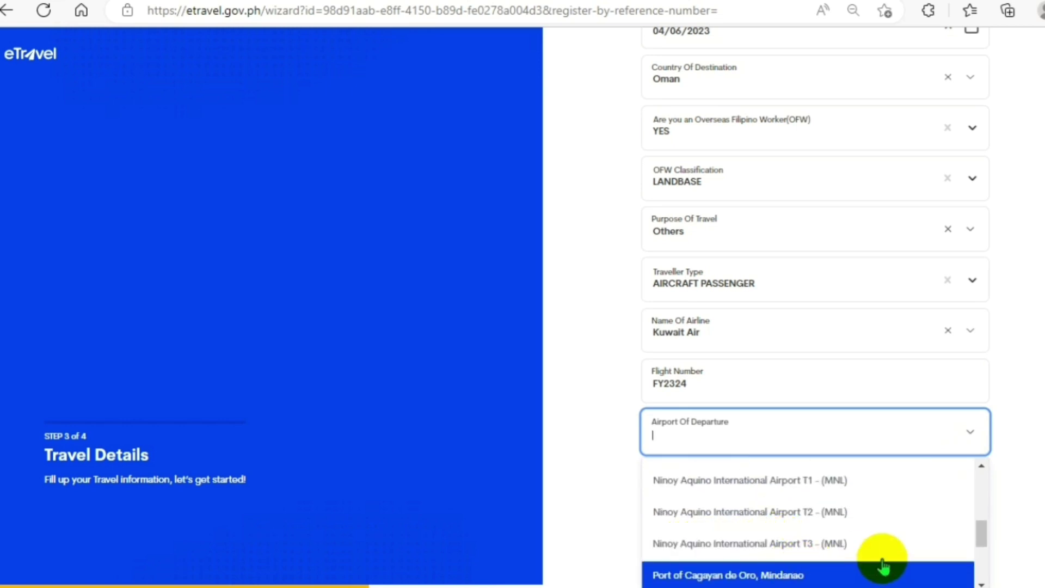
{"action": "left_click", "coordinate": [775, 544]}
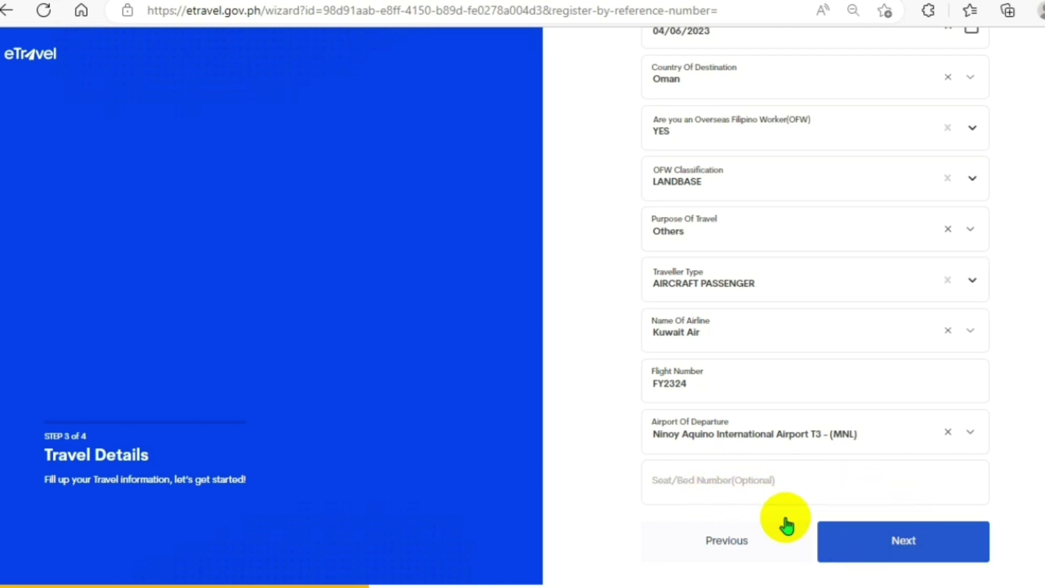
{"action": "left_click", "coordinate": [898, 541]}
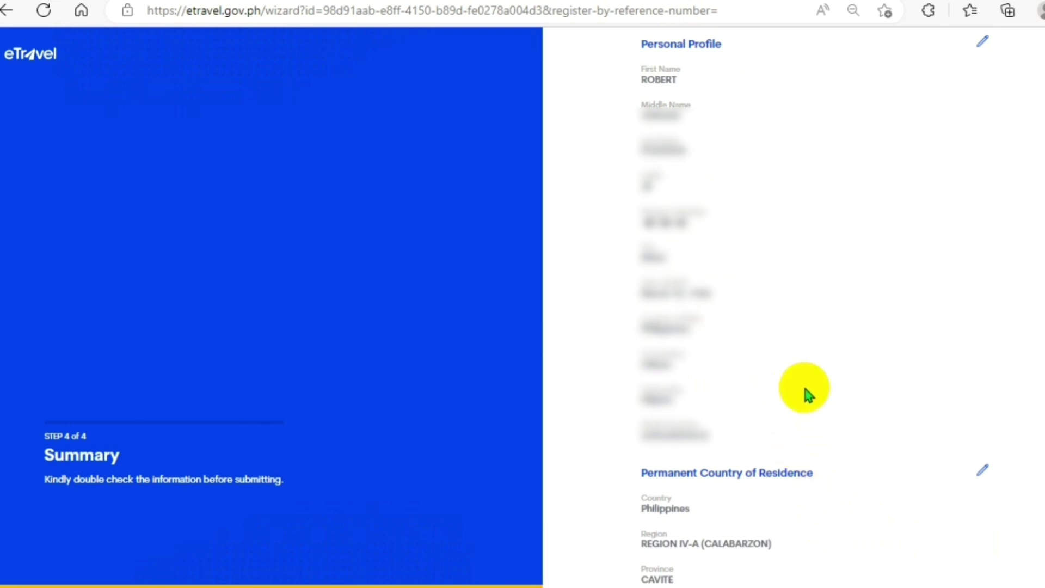
{"action": "scroll", "coordinate": [796, 375], "scroll_direction": "up", "scroll_amount": 2}
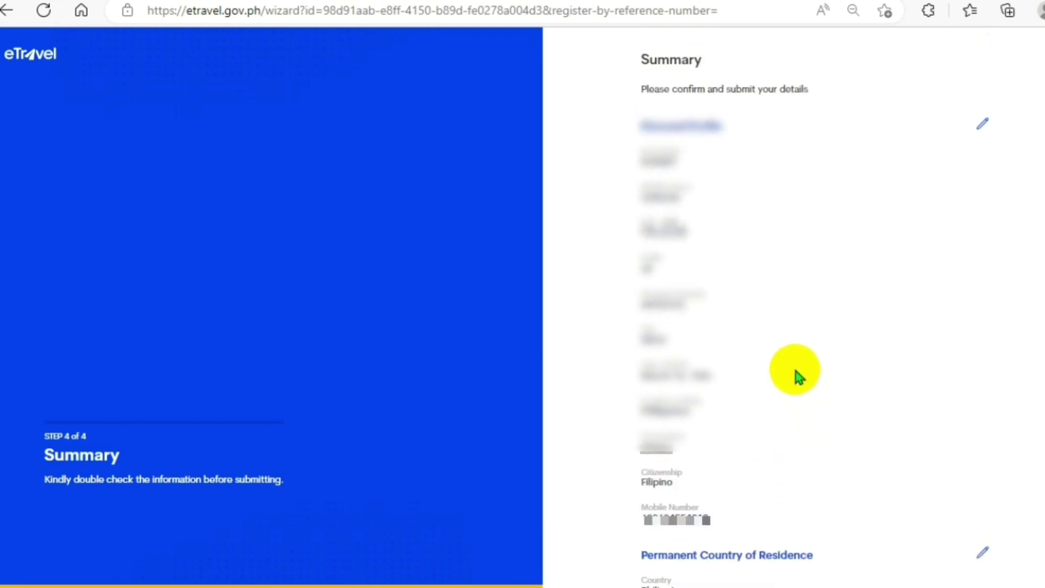
Step: Review the registration summary from the personal profile through the departure details to the end of the health declaration
{"action": "scroll", "coordinate": [796, 375], "scroll_direction": "down", "scroll_amount": 8}
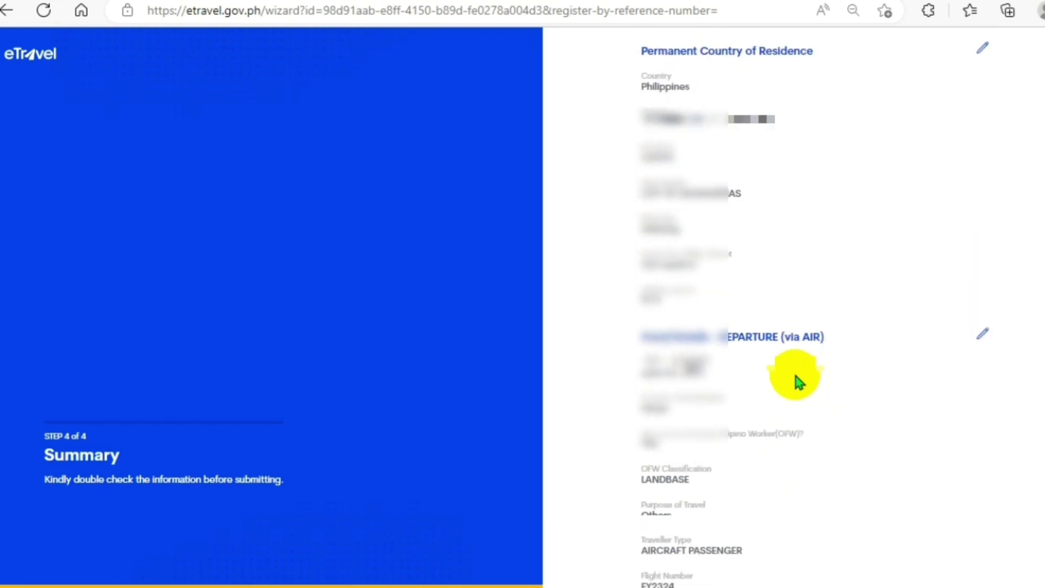
{"action": "scroll", "coordinate": [795, 380], "scroll_direction": "up", "scroll_amount": 8}
{"action": "scroll", "coordinate": [796, 380], "scroll_direction": "down", "scroll_amount": 8}
{"action": "scroll", "coordinate": [795, 376], "scroll_direction": "down", "scroll_amount": 10}
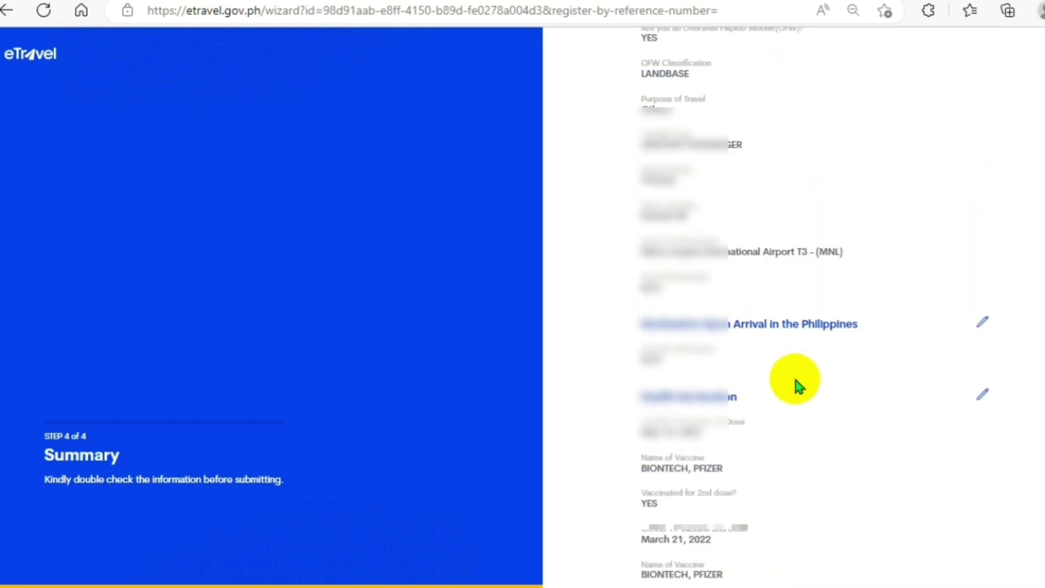
{"action": "scroll", "coordinate": [795, 383], "scroll_direction": "up", "scroll_amount": 4}
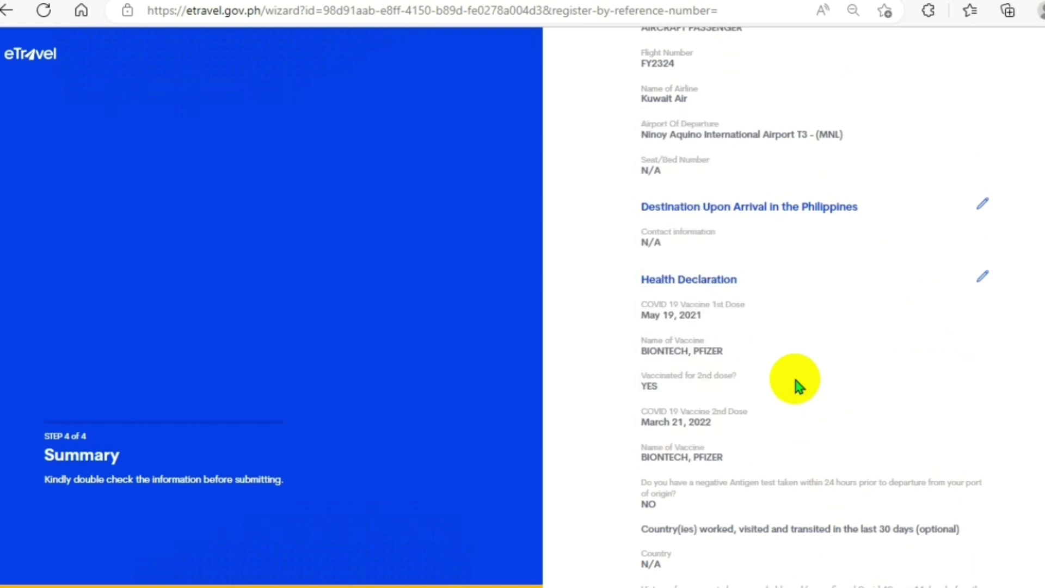
{"action": "scroll", "coordinate": [796, 384], "scroll_direction": "down", "scroll_amount": 5}
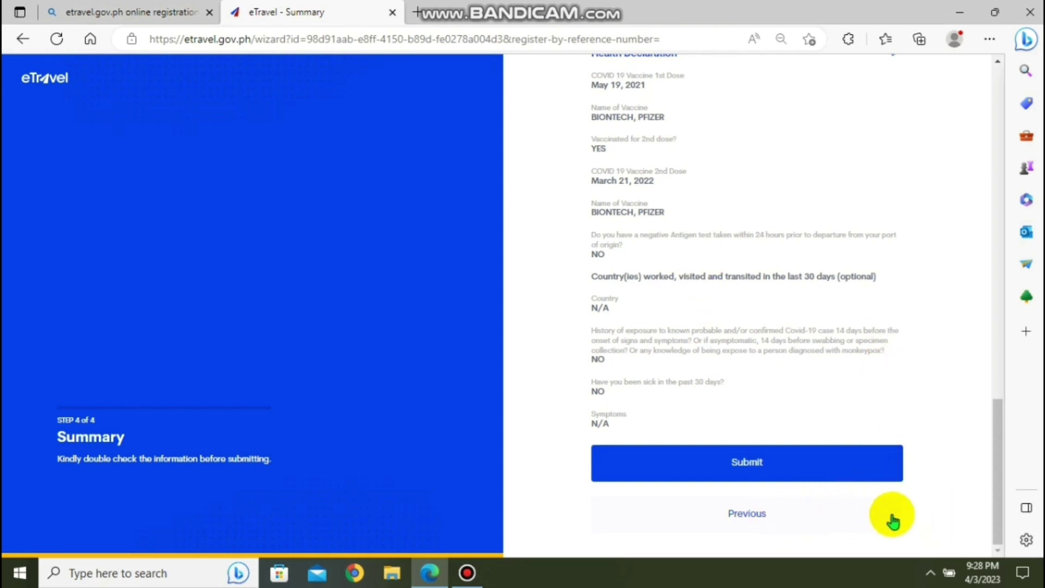
Step: Go back from the summary to recheck the departure travel details and the permanent country of residence entries
{"action": "left_click", "coordinate": [746, 516]}
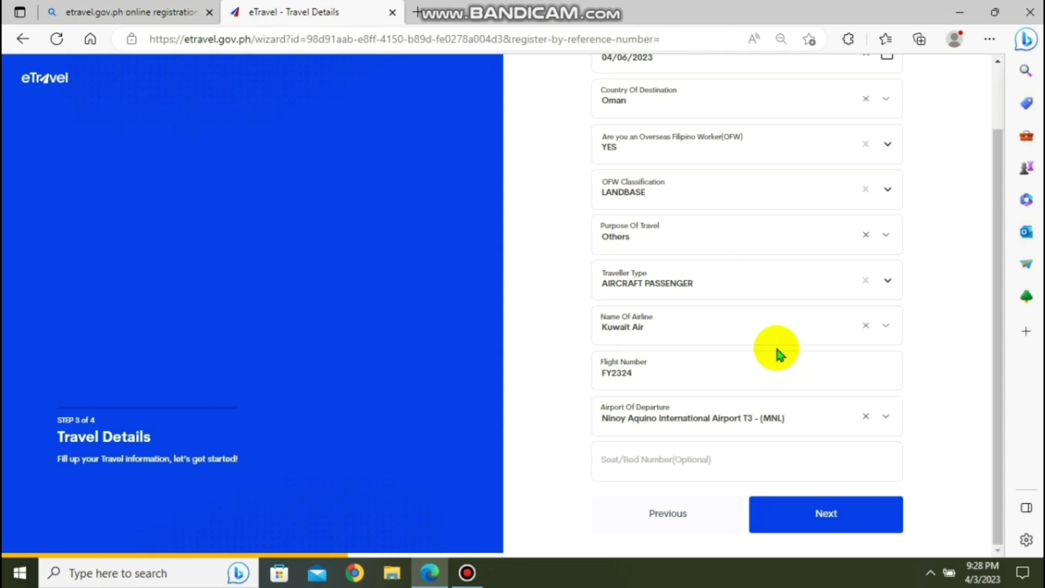
{"action": "scroll", "coordinate": [750, 236], "scroll_direction": "up", "scroll_amount": 3}
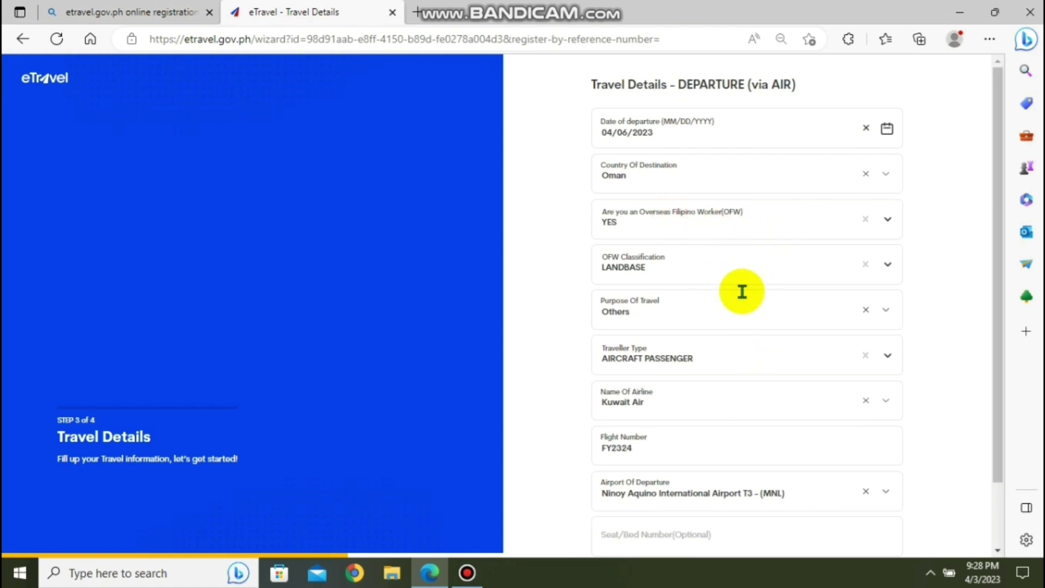
{"action": "scroll", "coordinate": [741, 289], "scroll_direction": "down", "scroll_amount": 3}
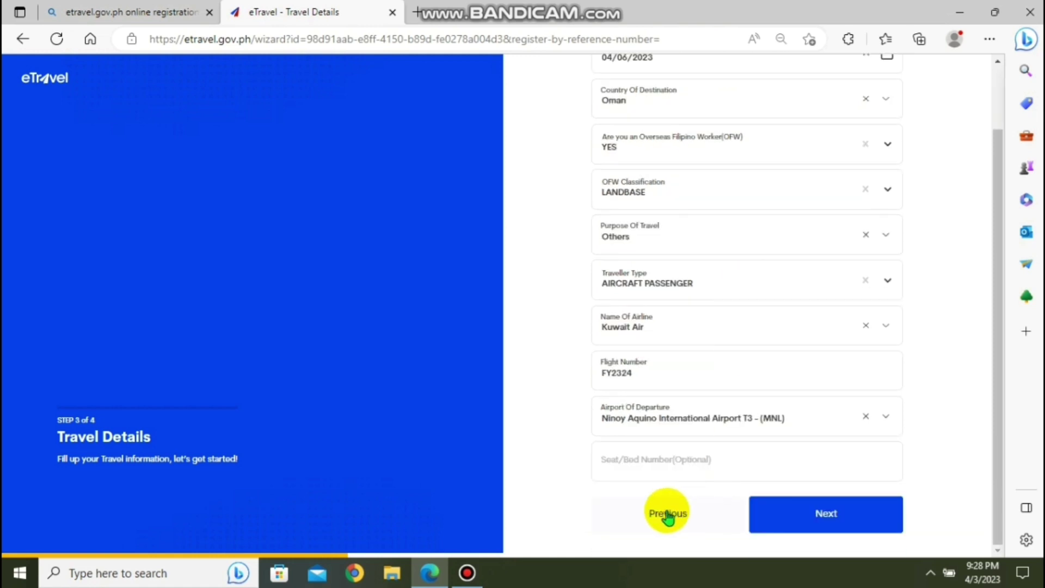
{"action": "left_click", "coordinate": [668, 514]}
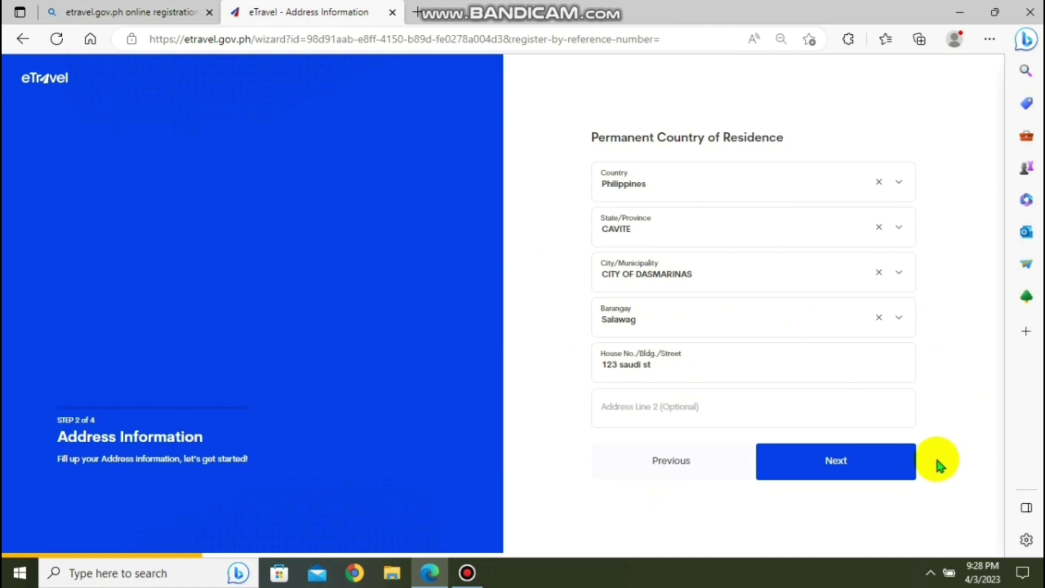
Step: Return from the address information through the travel details to the summary and submit the departure declaration
{"action": "left_click", "coordinate": [829, 469]}
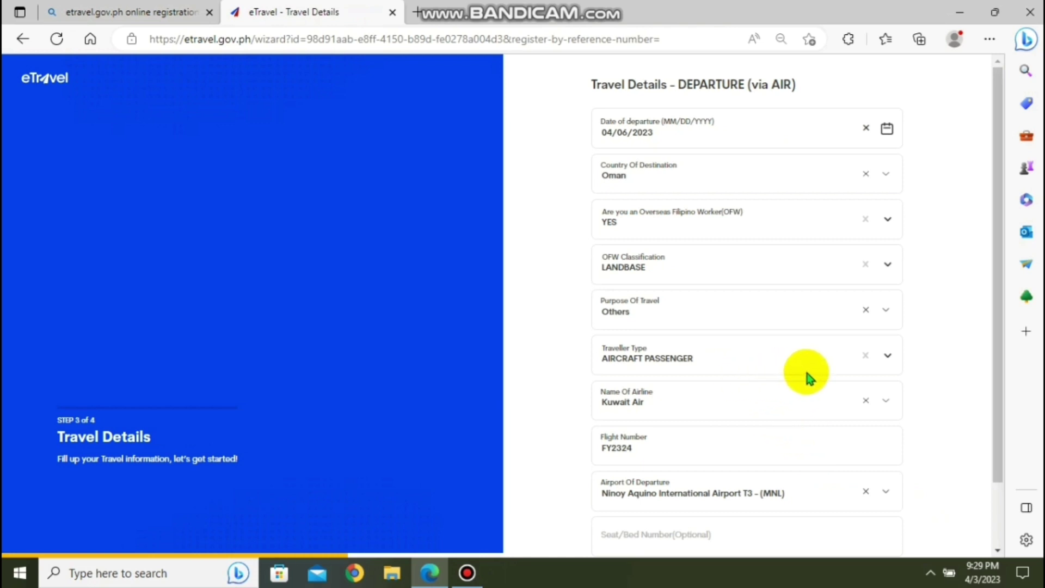
{"action": "scroll", "coordinate": [771, 364], "scroll_direction": "down", "scroll_amount": 2}
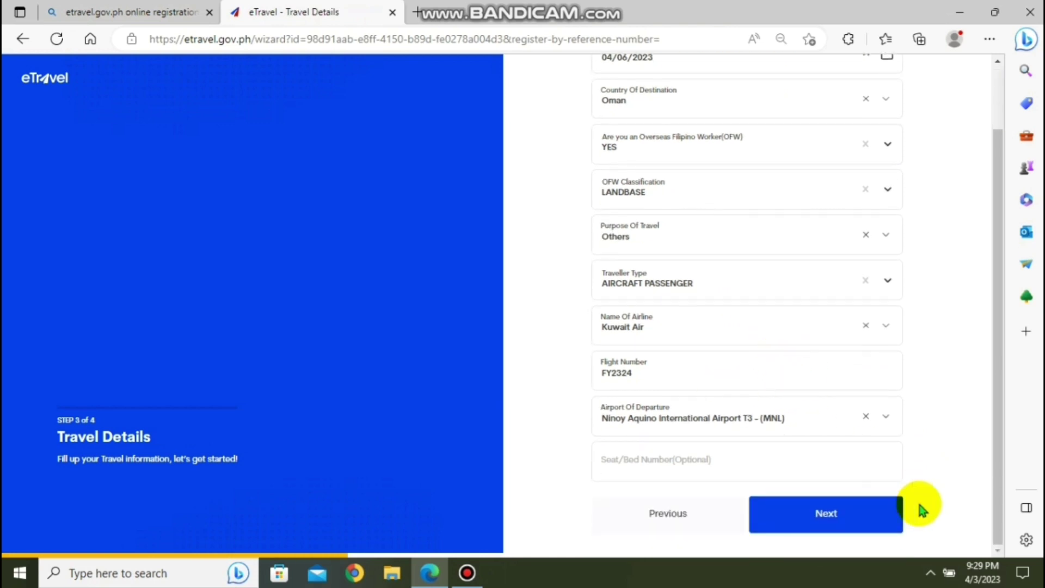
{"action": "left_click", "coordinate": [826, 520]}
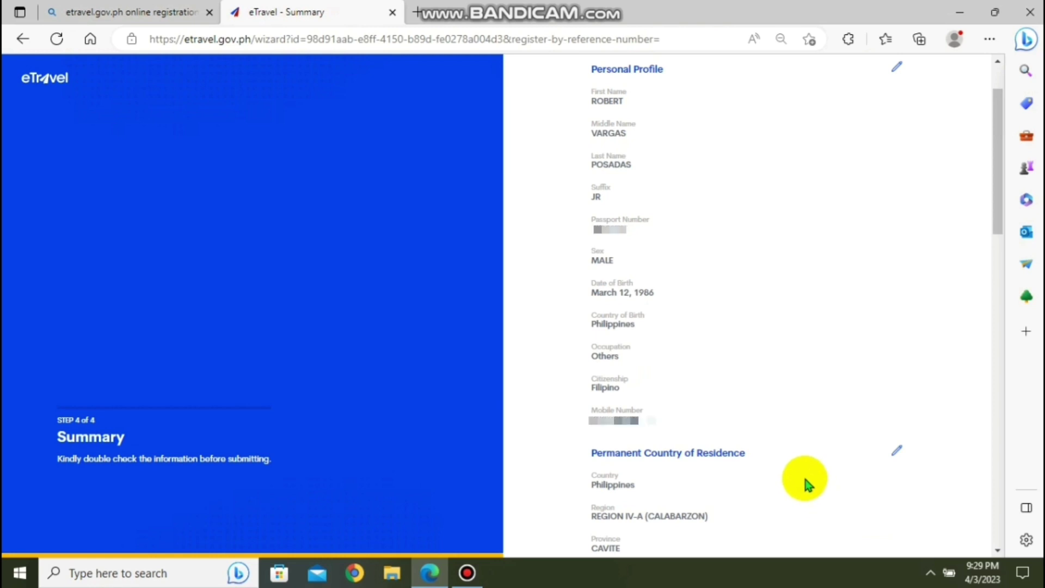
{"action": "left_click_drag", "start_coordinate": [998, 152], "coordinate": [940, 506]}
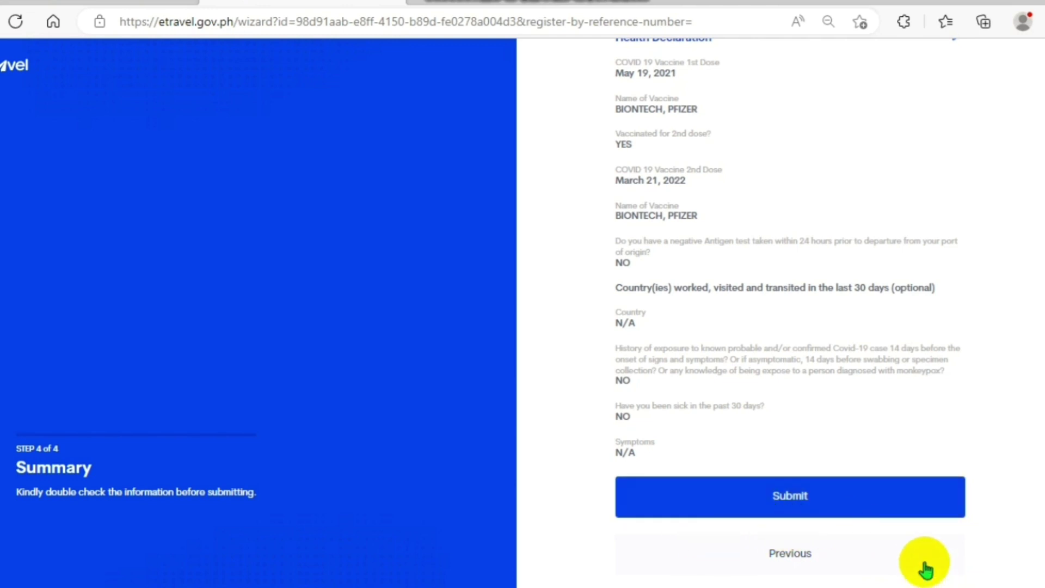
{"action": "left_click", "coordinate": [740, 509]}
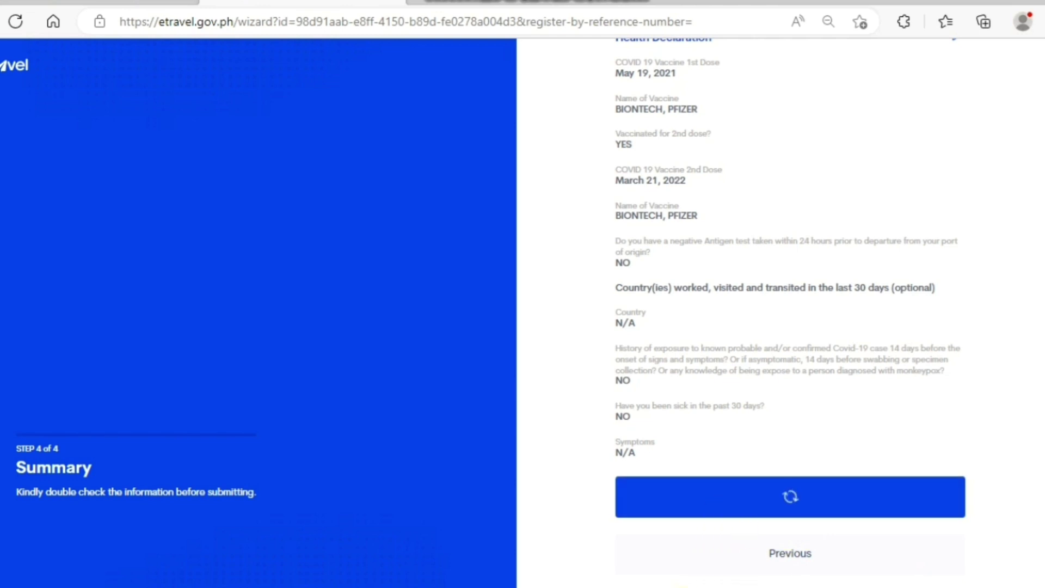